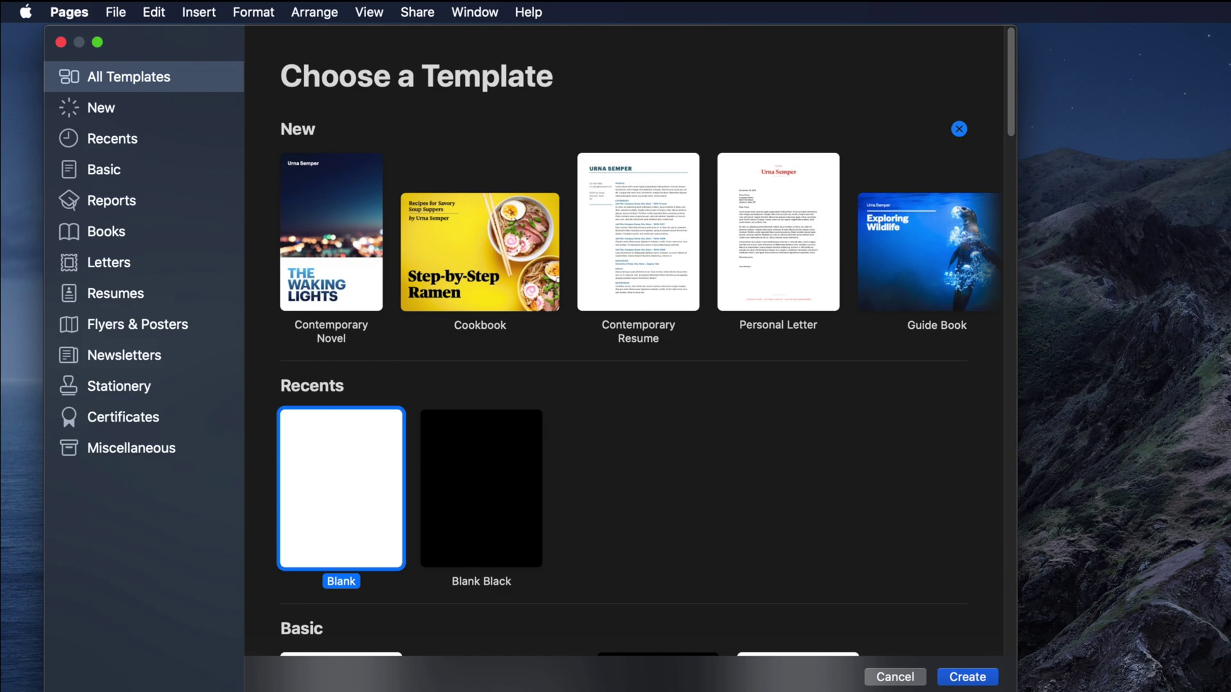
# Create a new untitled document from the Blank template
pyautogui.click(979, 678)
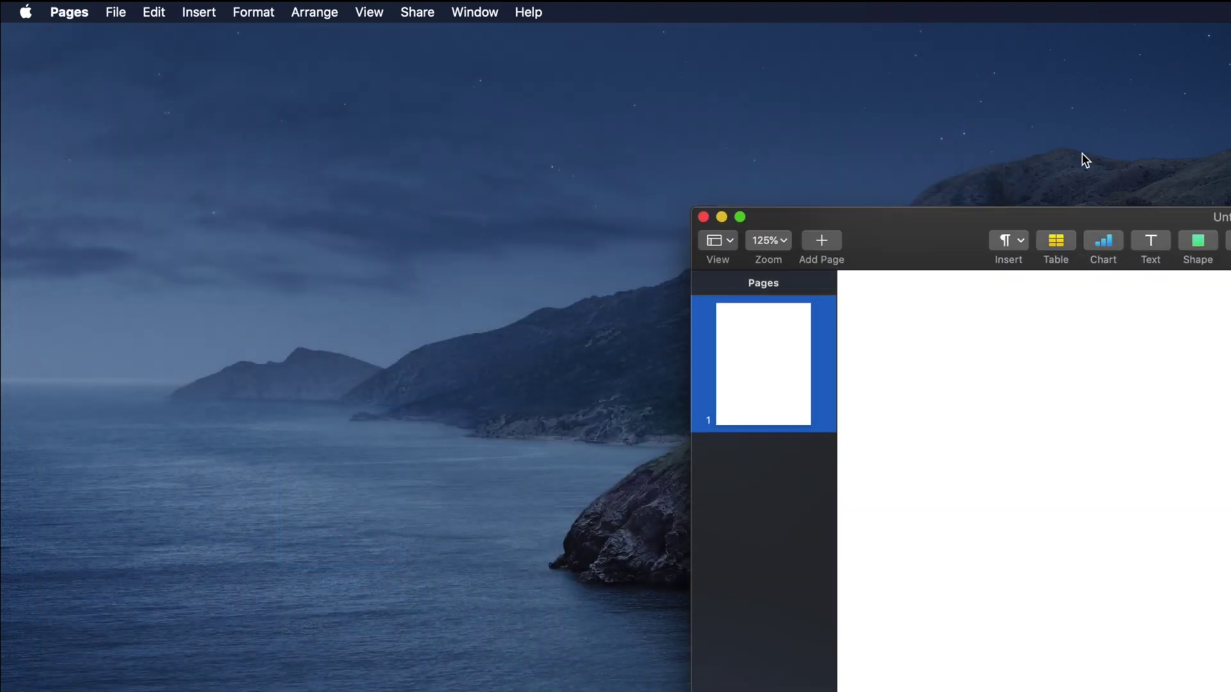
# Maximize the window and paste the programming article to fill three pages, then return to the top
pyautogui.doubleClick(989, 218)
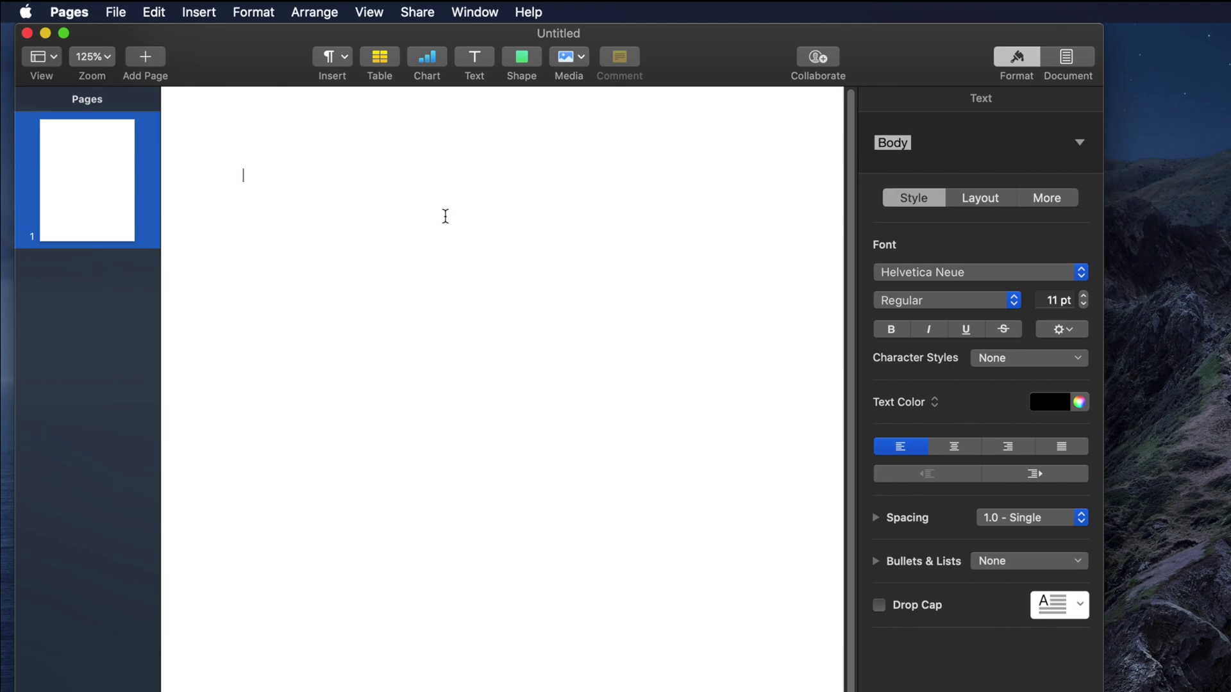
pyautogui.press('super+v')
pyautogui.press('super+v')
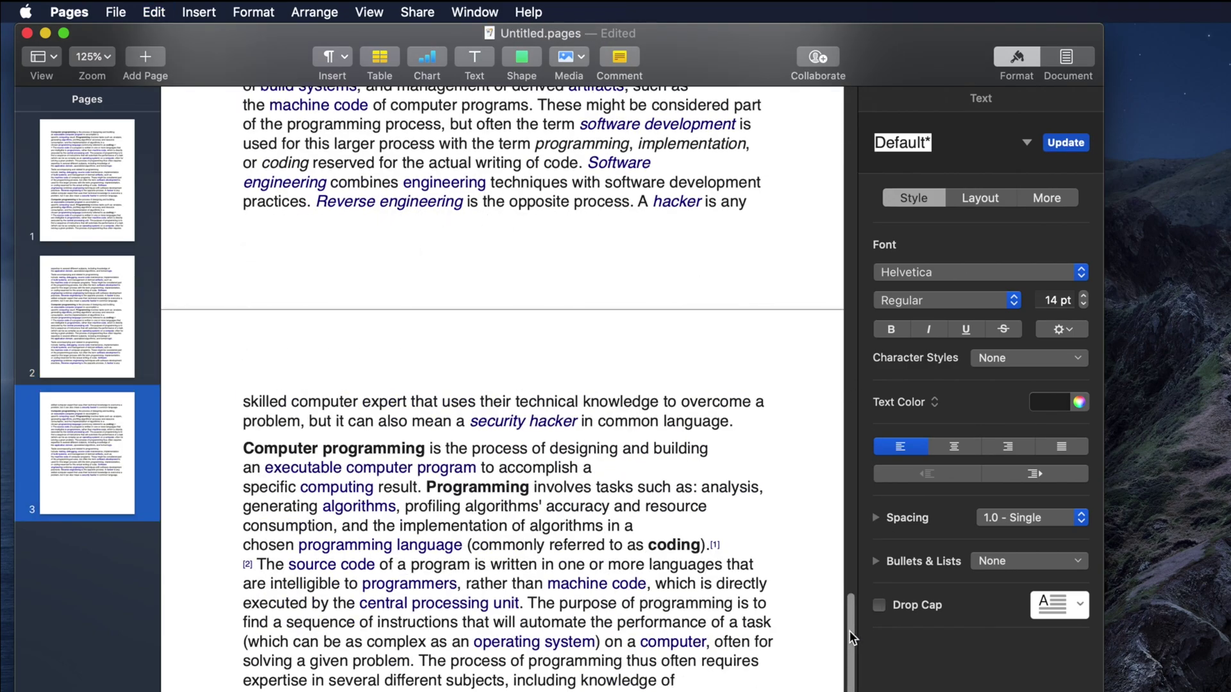
pyautogui.moveTo(848, 631); pyautogui.dragTo(816, 105)
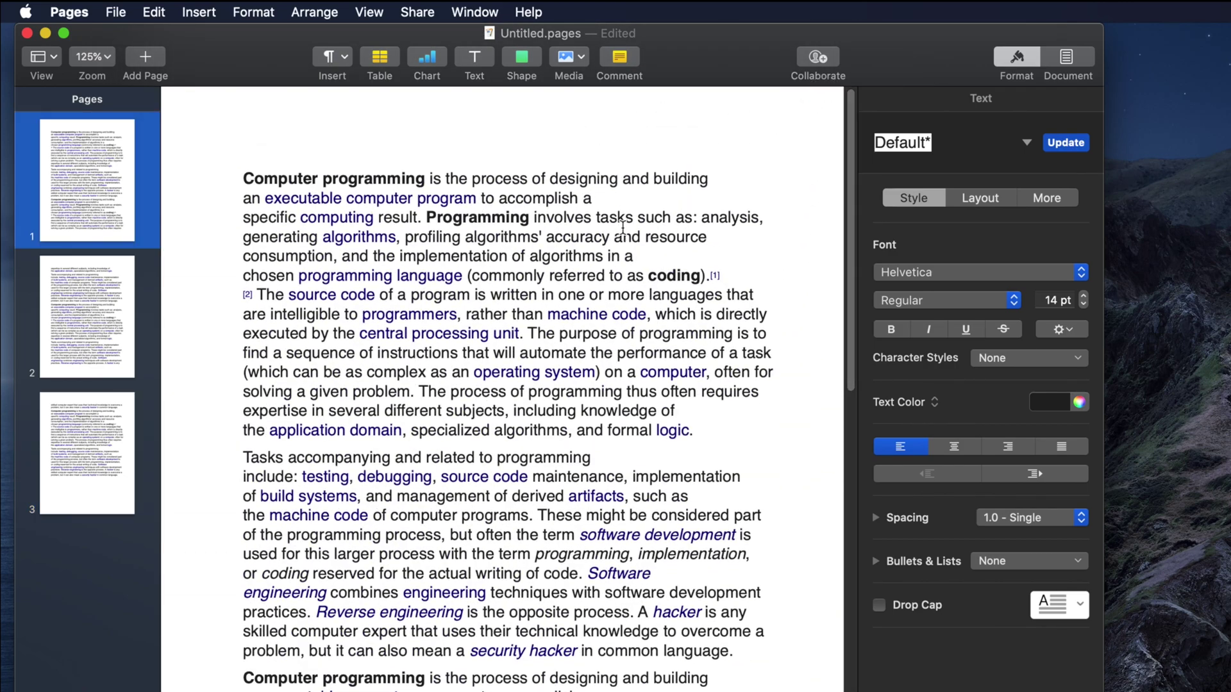
pyautogui.click(421, 227)
# Turn on View > Show Layout to outline the header fields and body text area
pyautogui.click(372, 12)
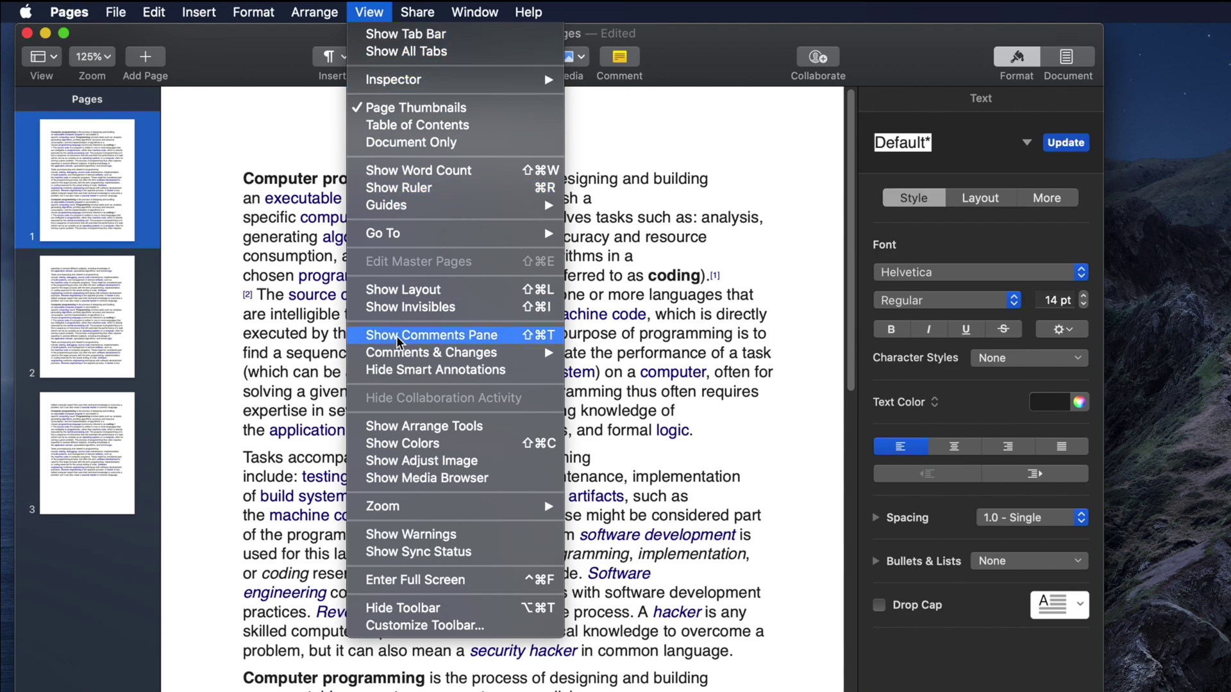
pyautogui.click(438, 293)
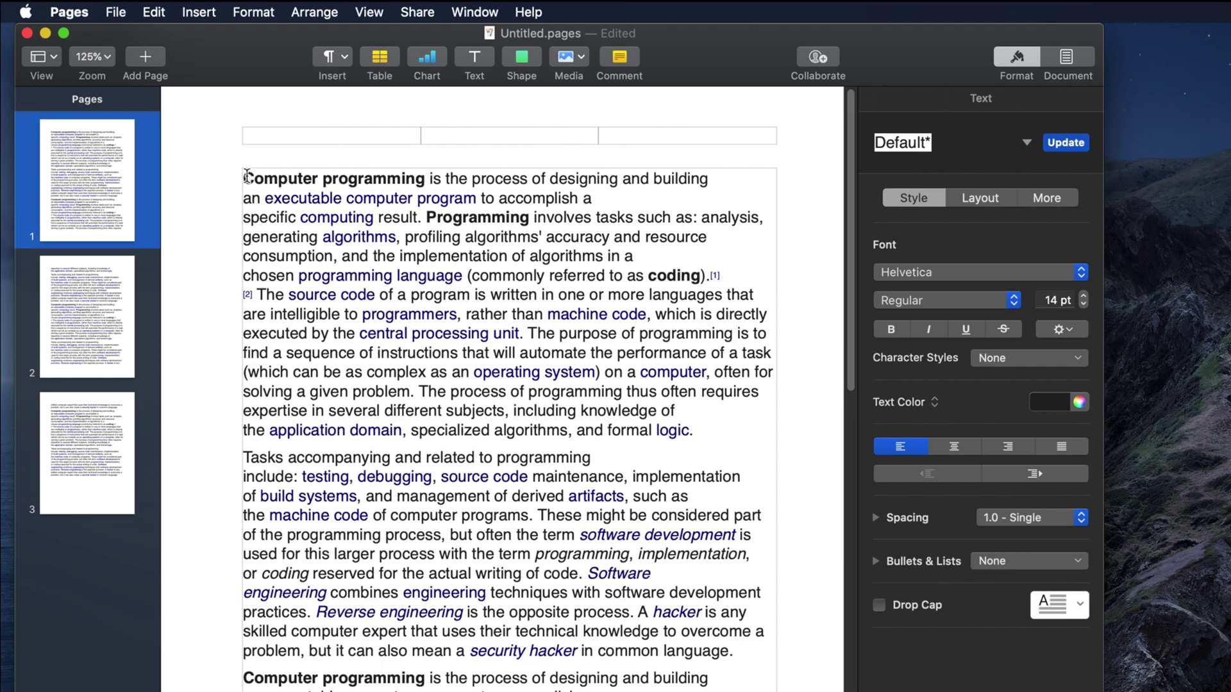
pyautogui.moveTo(244, 178); pyautogui.dragTo(609, 179)
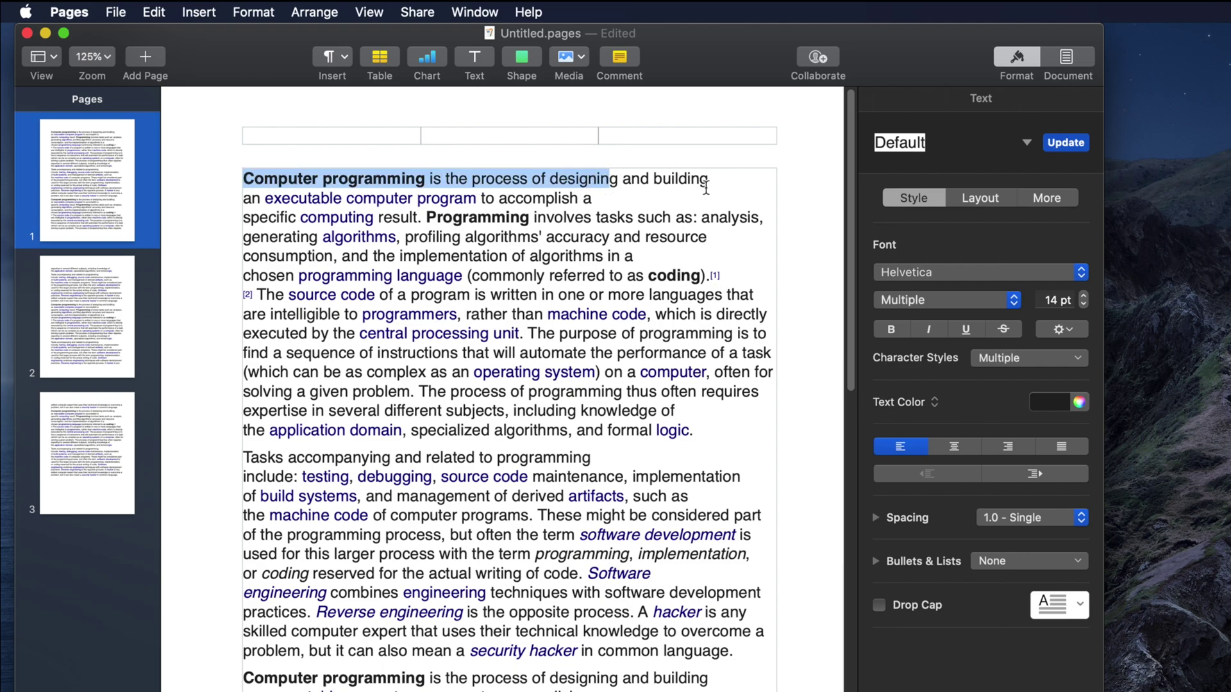
pyautogui.click(718, 180)
pyautogui.moveTo(244, 179); pyautogui.dragTo(452, 457)
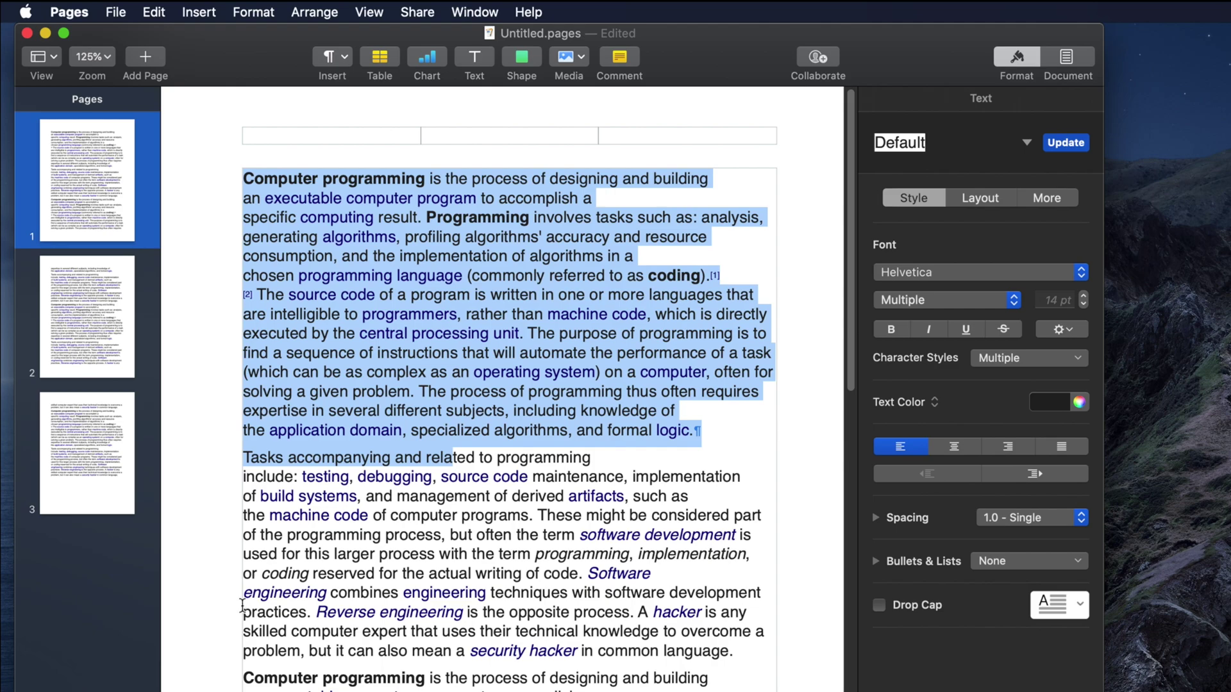
pyautogui.click(689, 496)
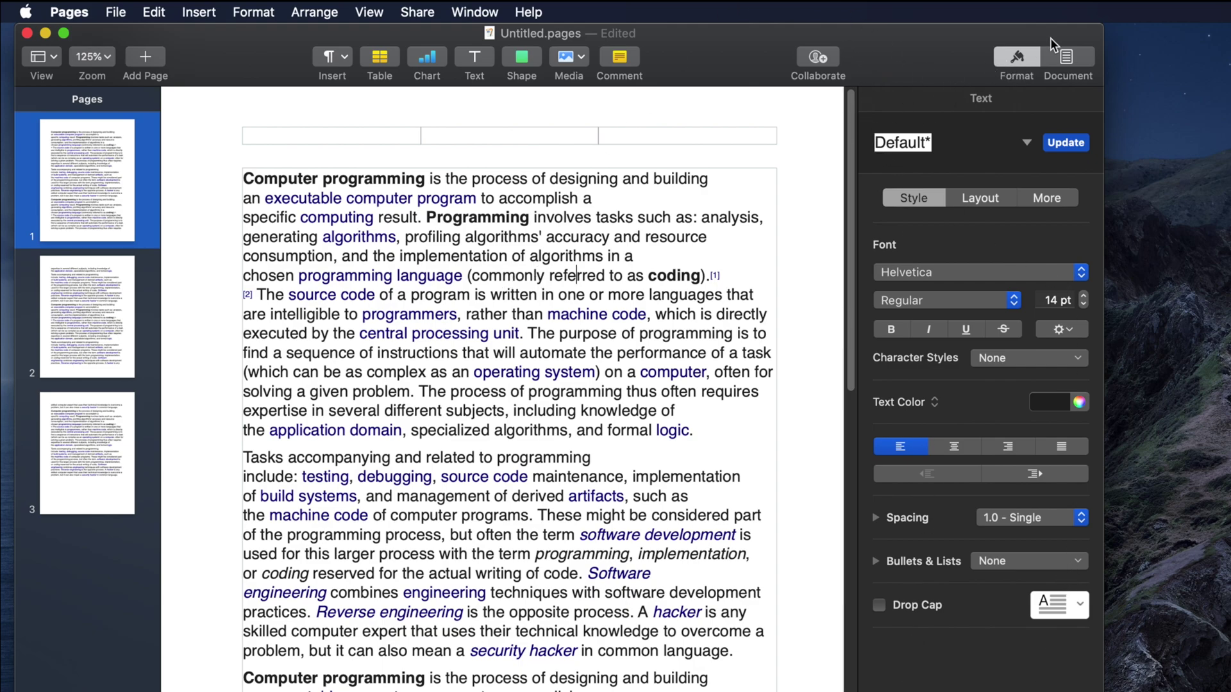
pyautogui.click(1010, 63)
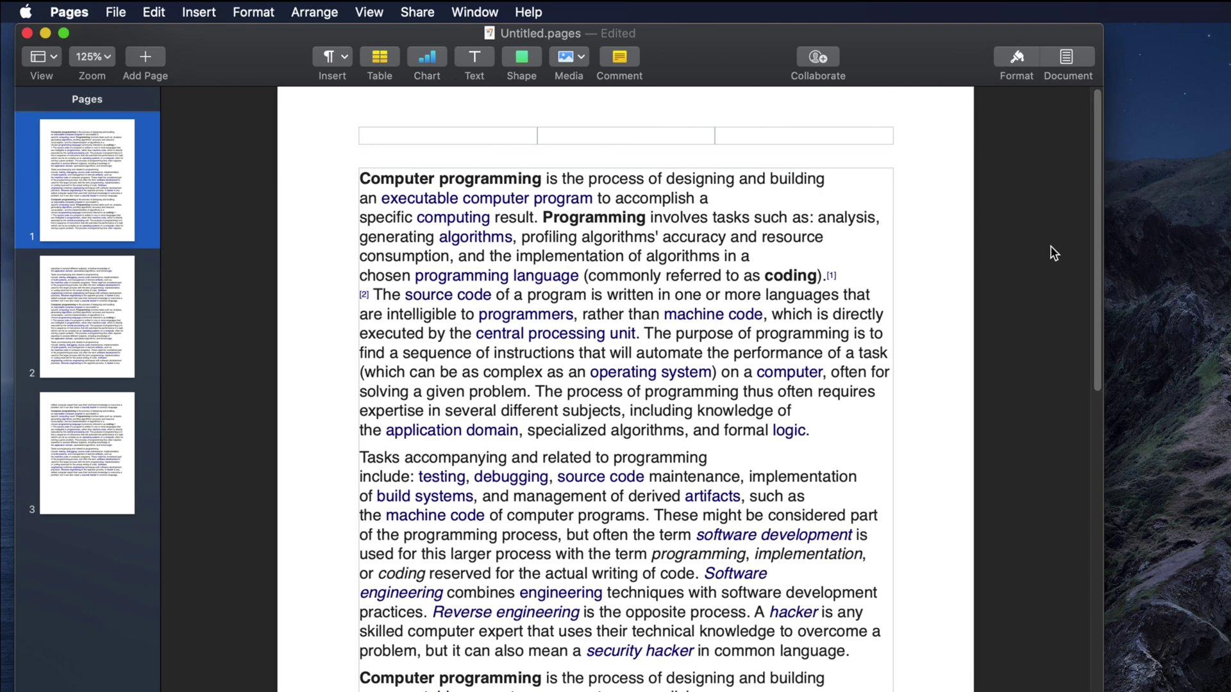
pyautogui.click(1017, 57)
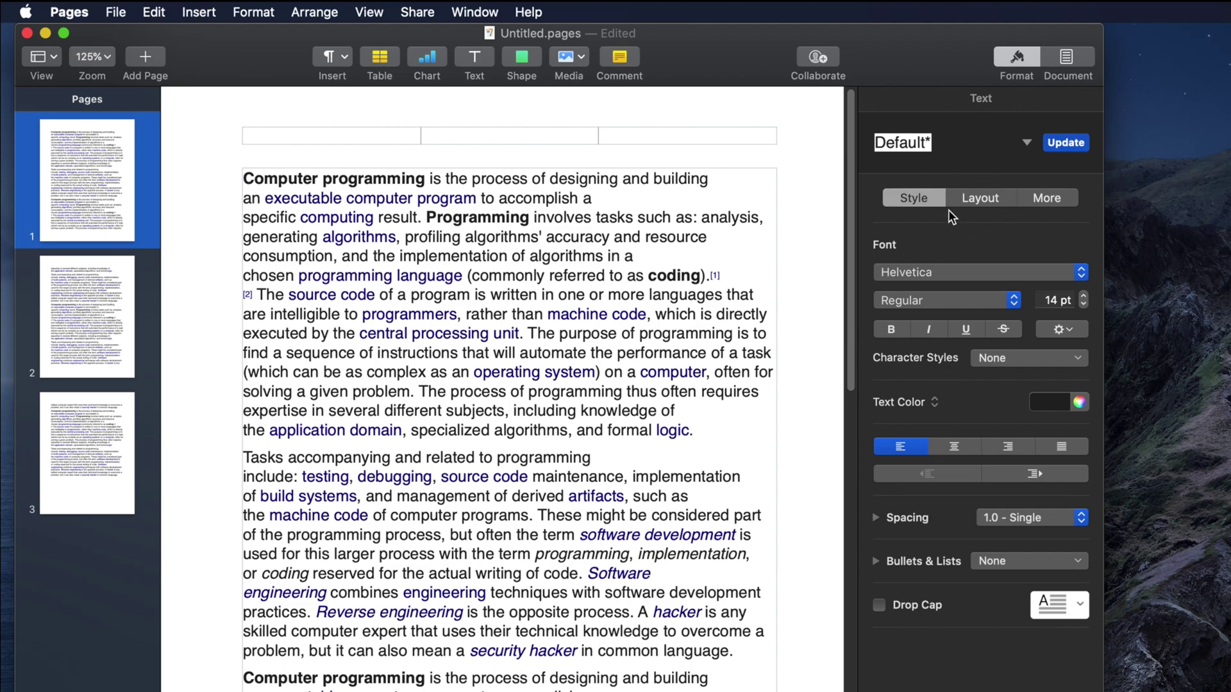
# Open the Layout settings and select the Columns value, currently one 6.5 in column
pyautogui.click(976, 202)
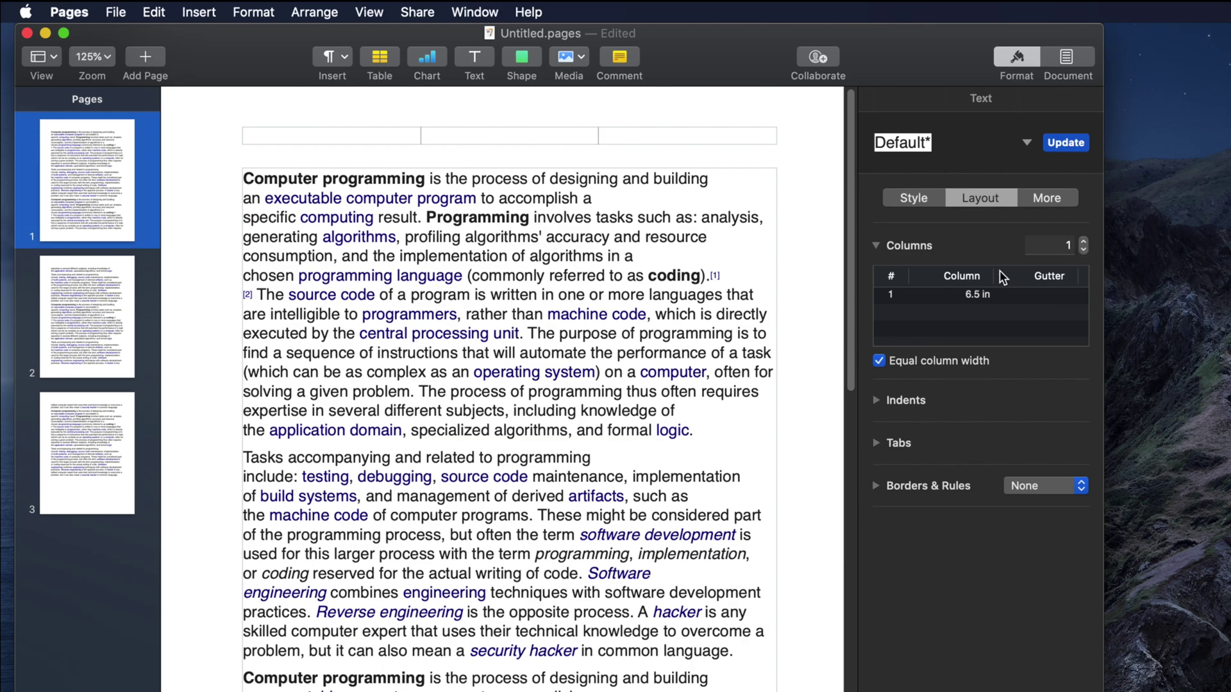
pyautogui.click(1062, 246)
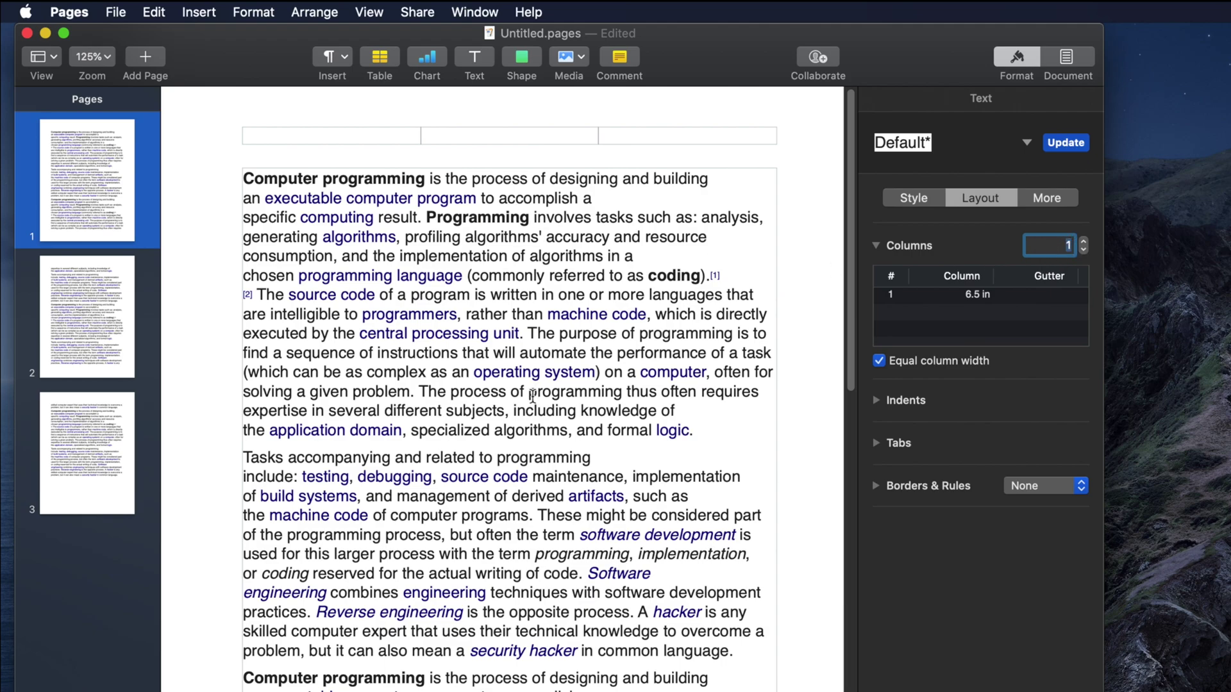
pyautogui.click(1083, 243)
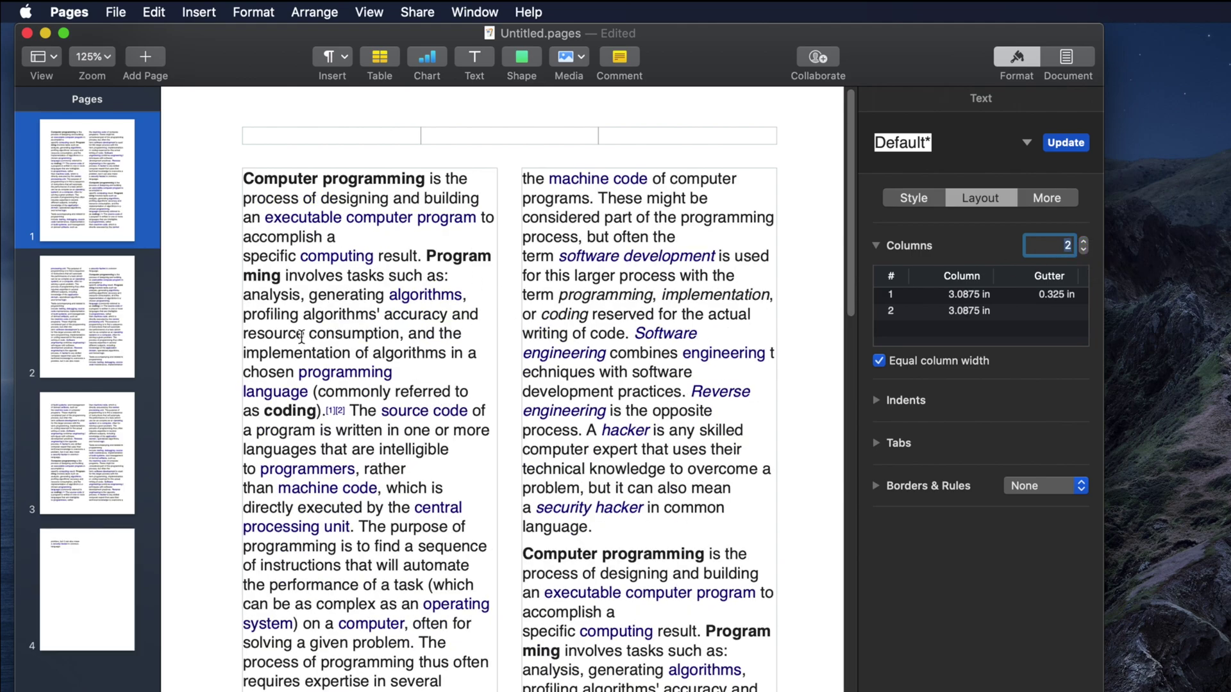
pyautogui.click(1084, 242)
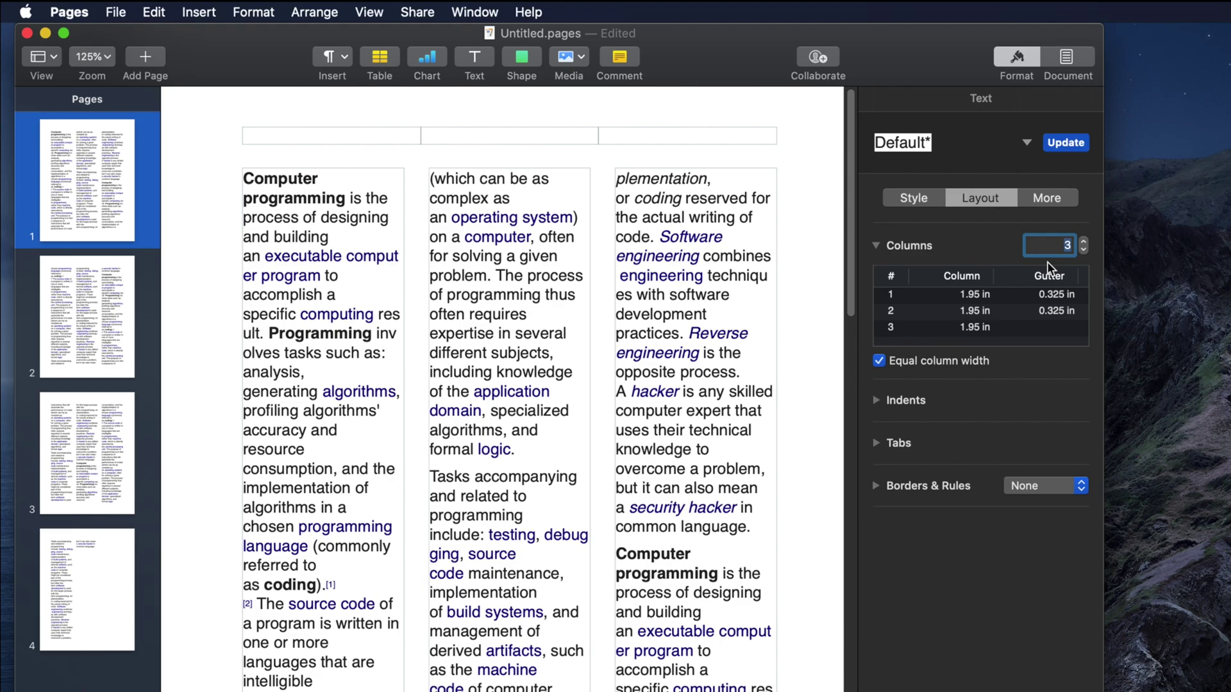
pyautogui.click(1083, 250)
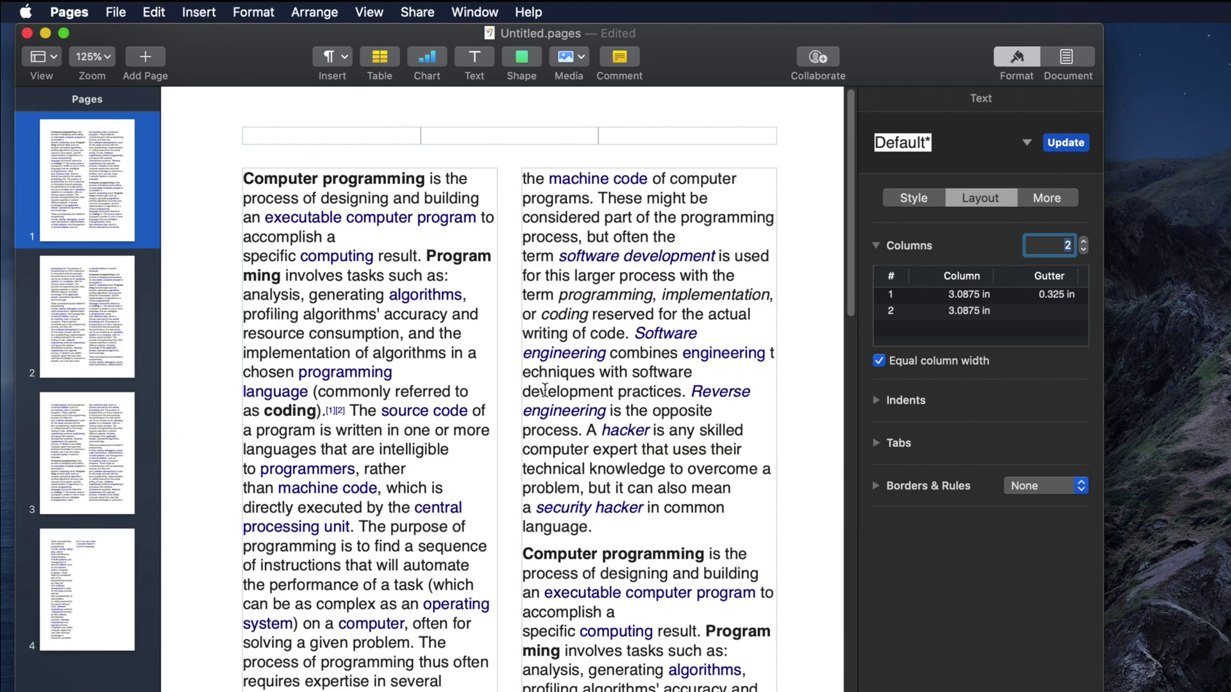
pyautogui.click(1084, 250)
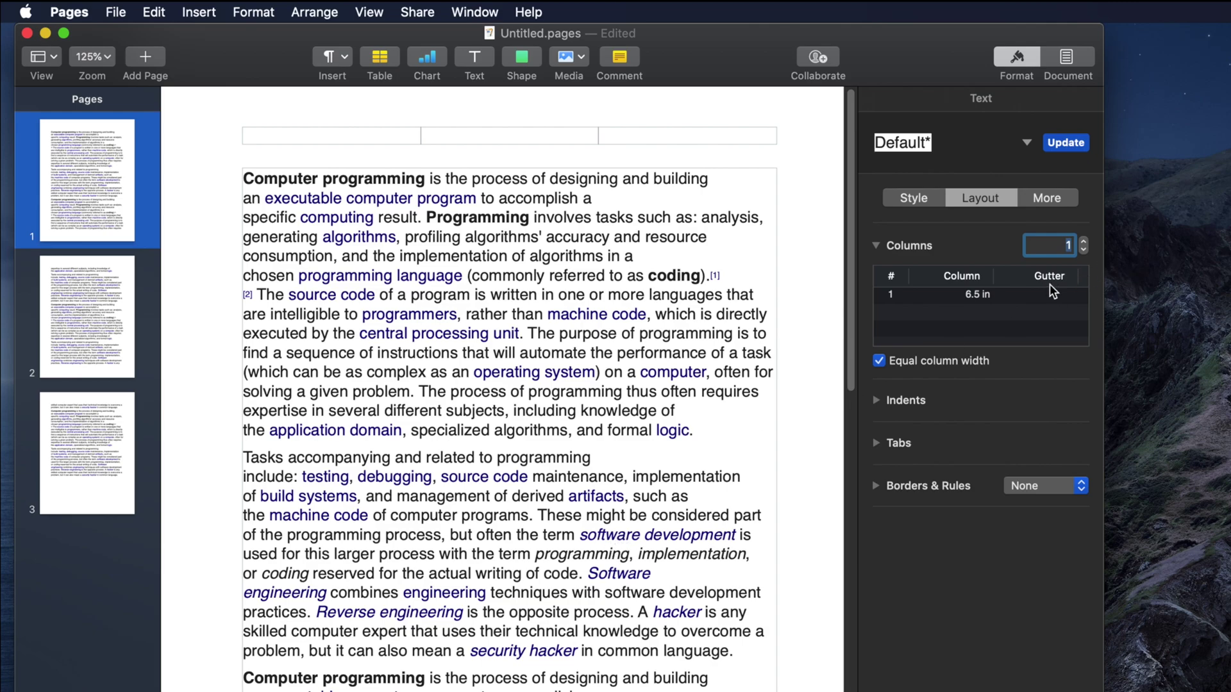
# Increase the Columns count to 2, giving two 3.0875 in columns
pyautogui.click(1084, 242)
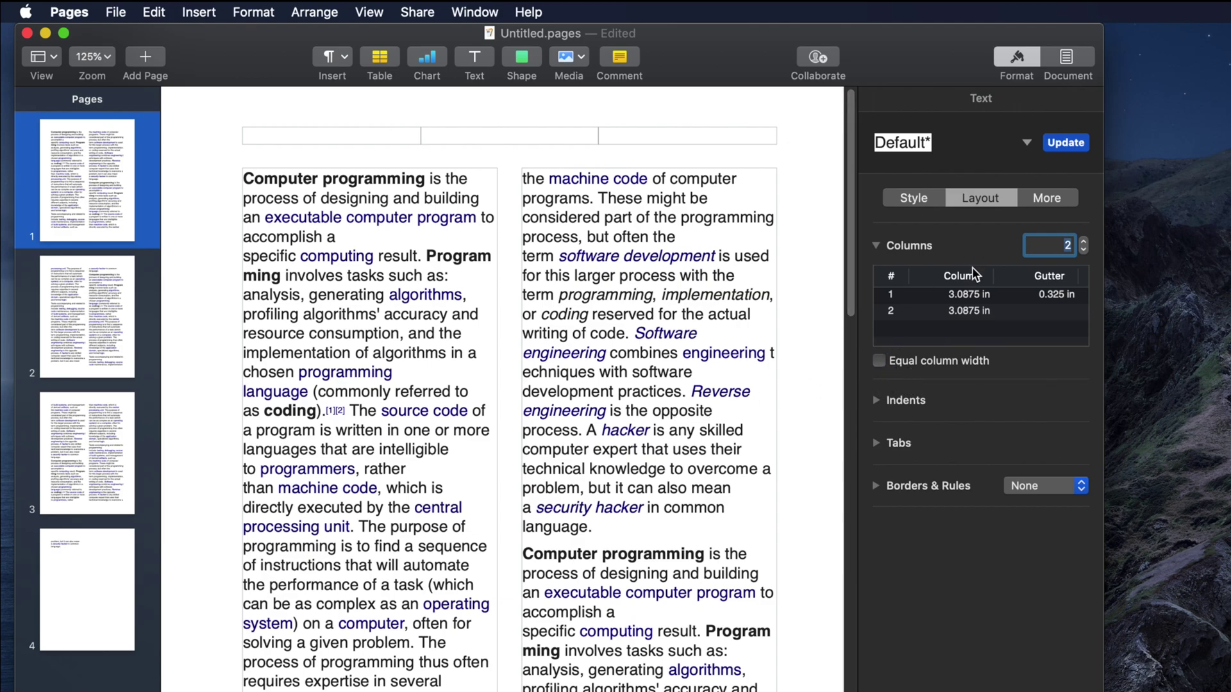
# Enter 4 in for column 1's width (becoming 4.175 in) and 2 in for column 2
pyautogui.click(965, 294)
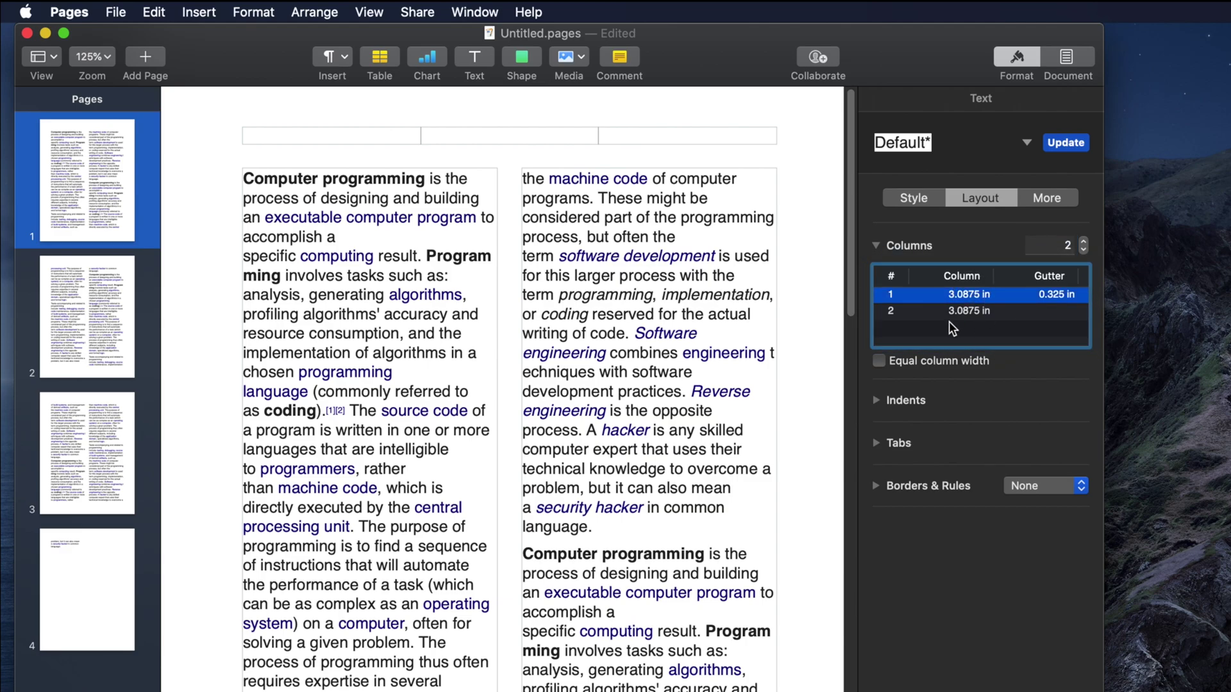
pyautogui.click(967, 298)
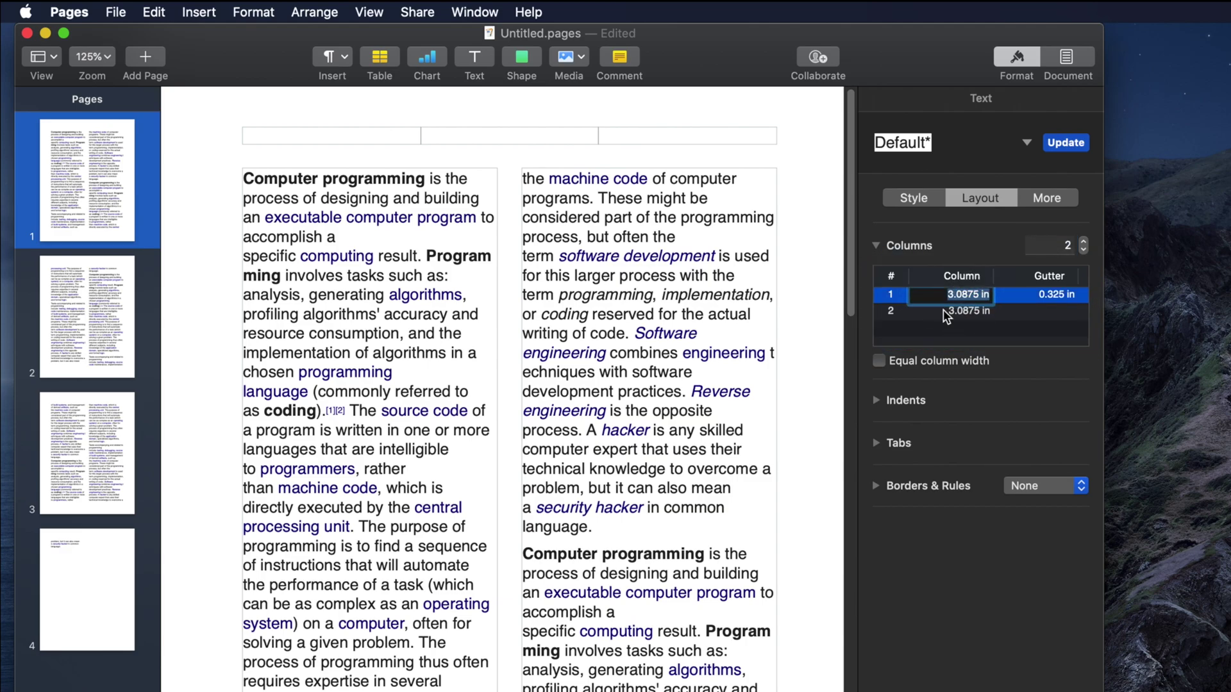
pyautogui.click(972, 297)
pyautogui.moveTo(955, 295)
pyautogui.mouseDown()
pyautogui.moveTo(990, 296)
pyautogui.moveTo(977, 298)
pyautogui.mouseUp()
pyautogui.press('BackSpace')
pyautogui.press('BackSpace')
pyautogui.press('Return')
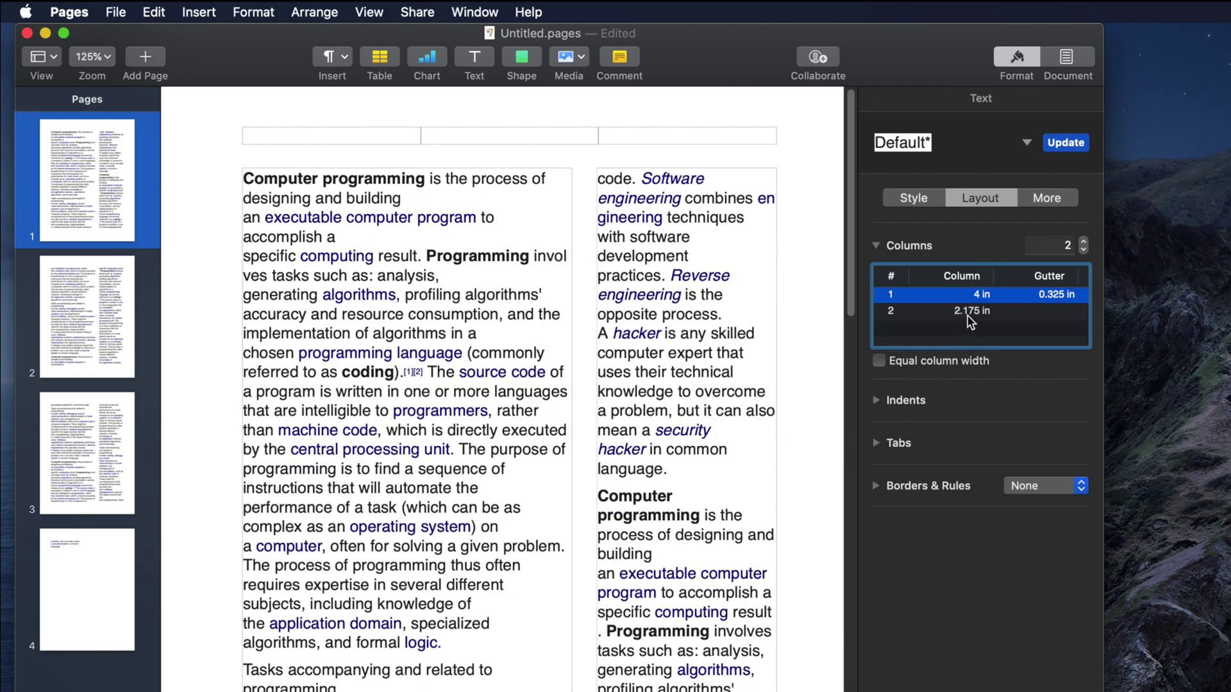
pyautogui.click(969, 314)
pyautogui.click(968, 314)
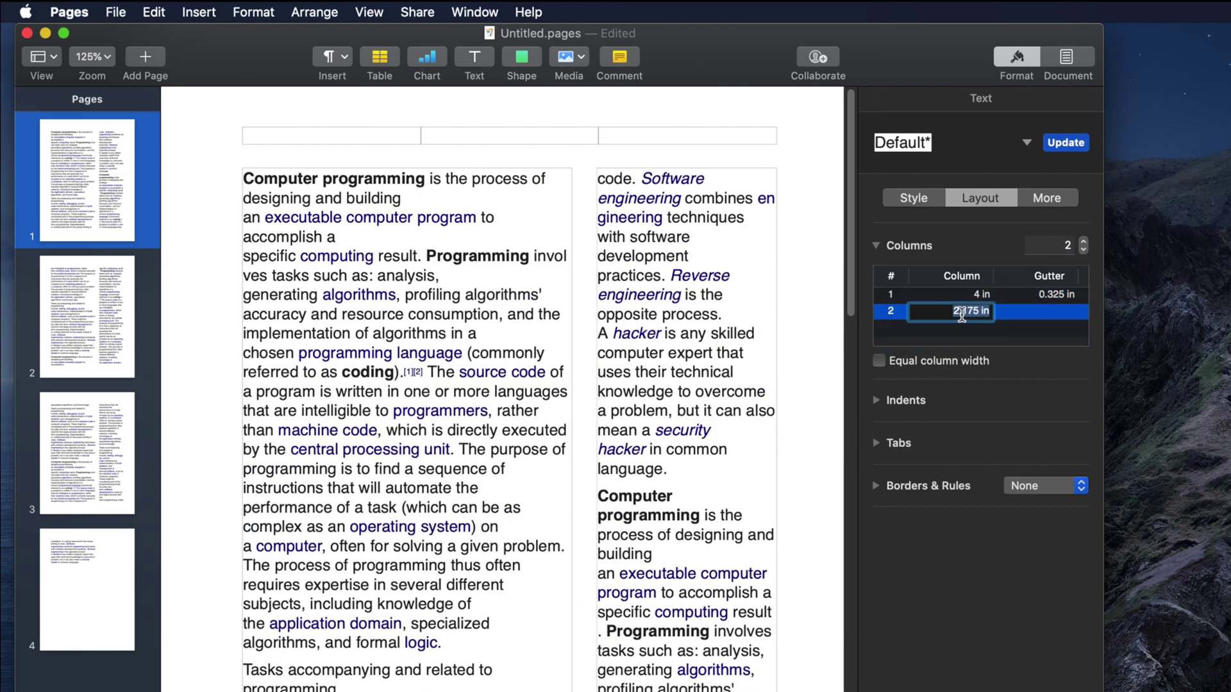
pyautogui.write('2')
pyautogui.press('Return')
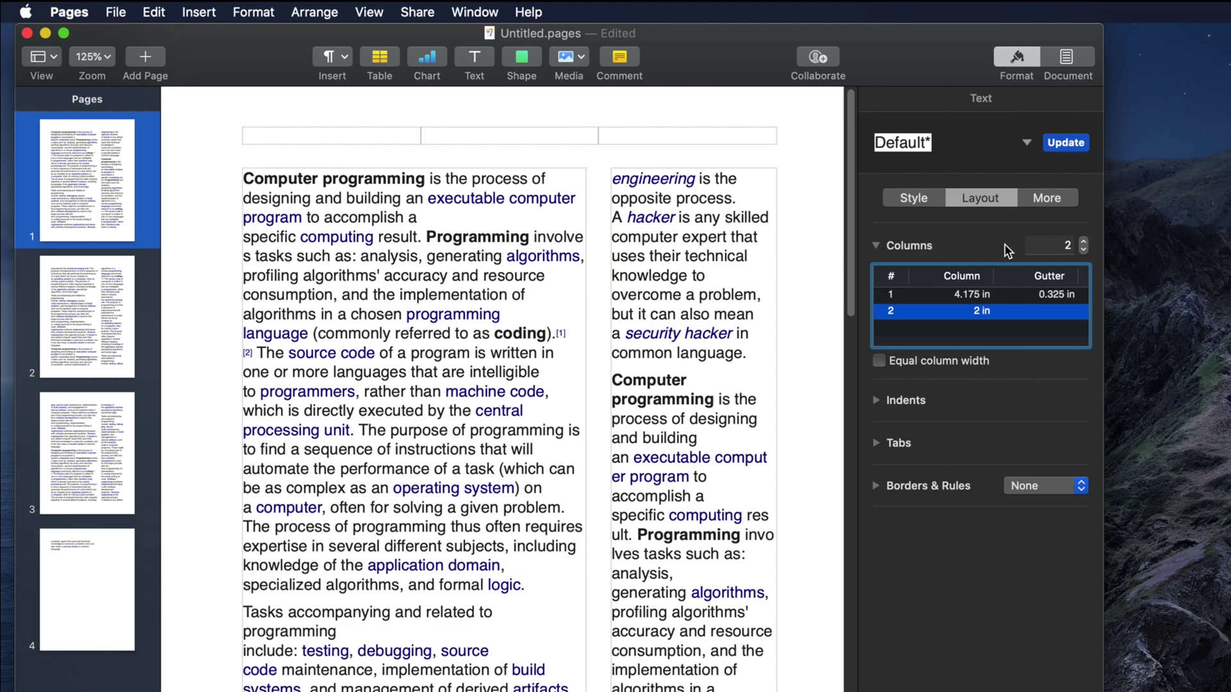
# Change the gutter from 0.325 in to .25 in, making the right column 2.075 in
pyautogui.click(1058, 295)
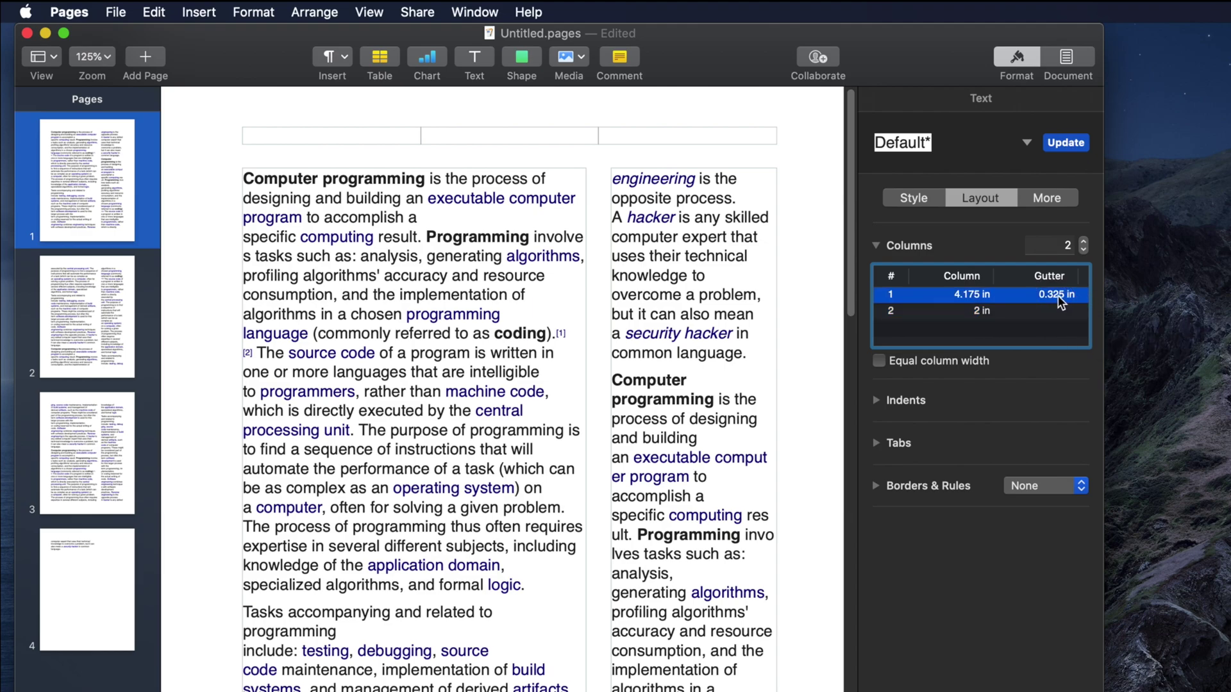
pyautogui.doubleClick(1053, 294)
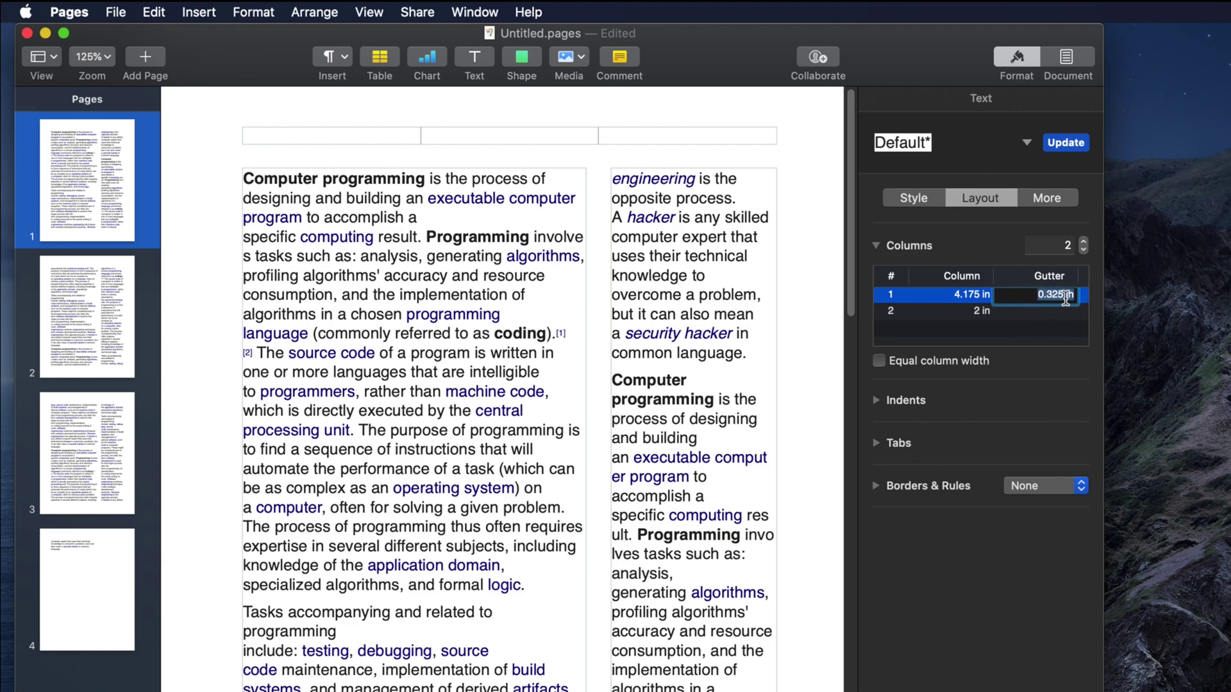
pyautogui.press('BackSpace')
pyautogui.write('.25')
pyautogui.press('Return')
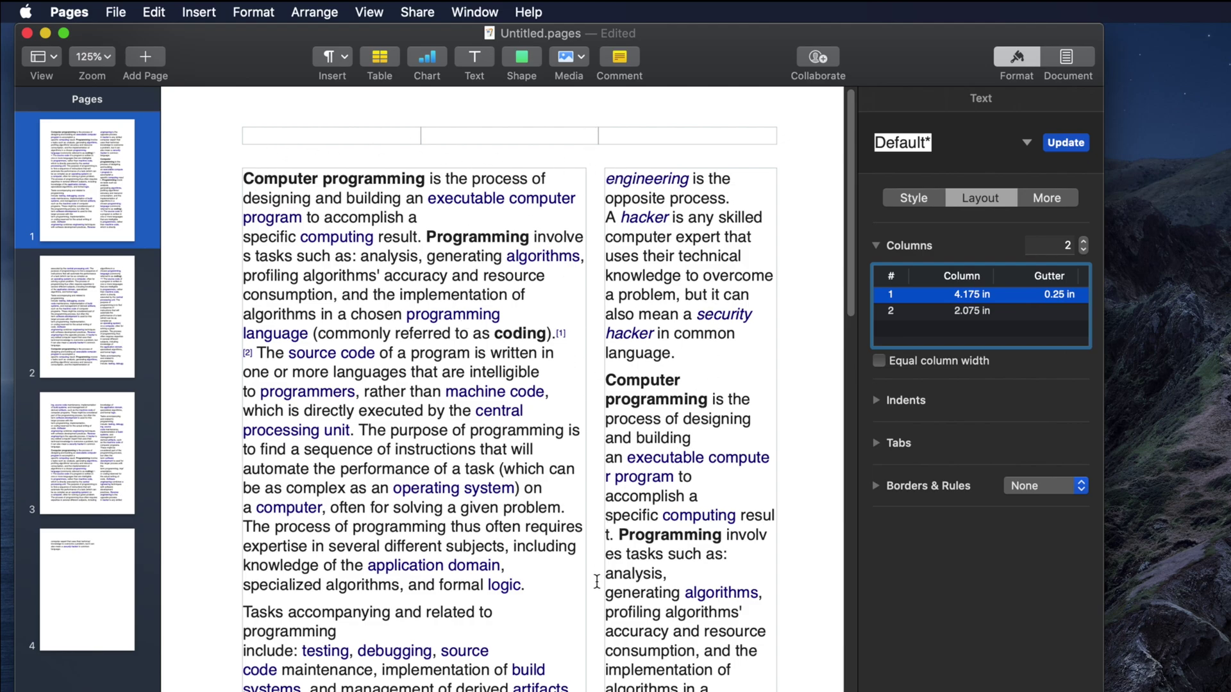
# Turn off the layout outlines with View > Hide Layout
pyautogui.click(704, 280)
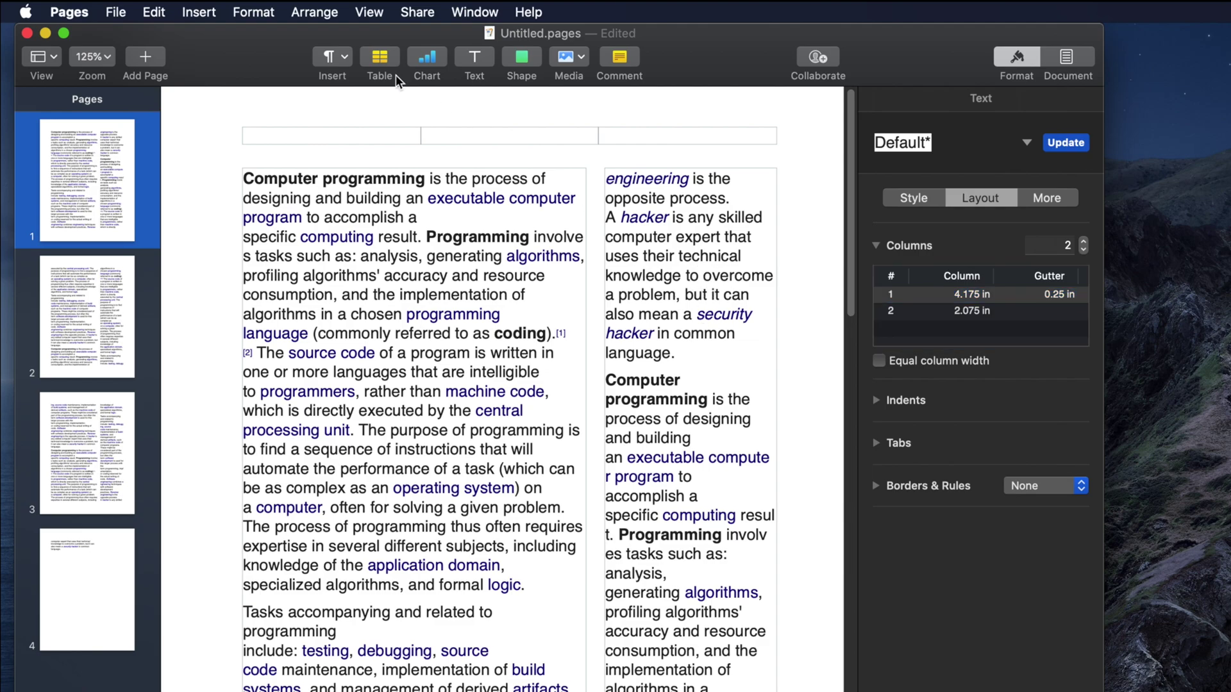
pyautogui.click(368, 13)
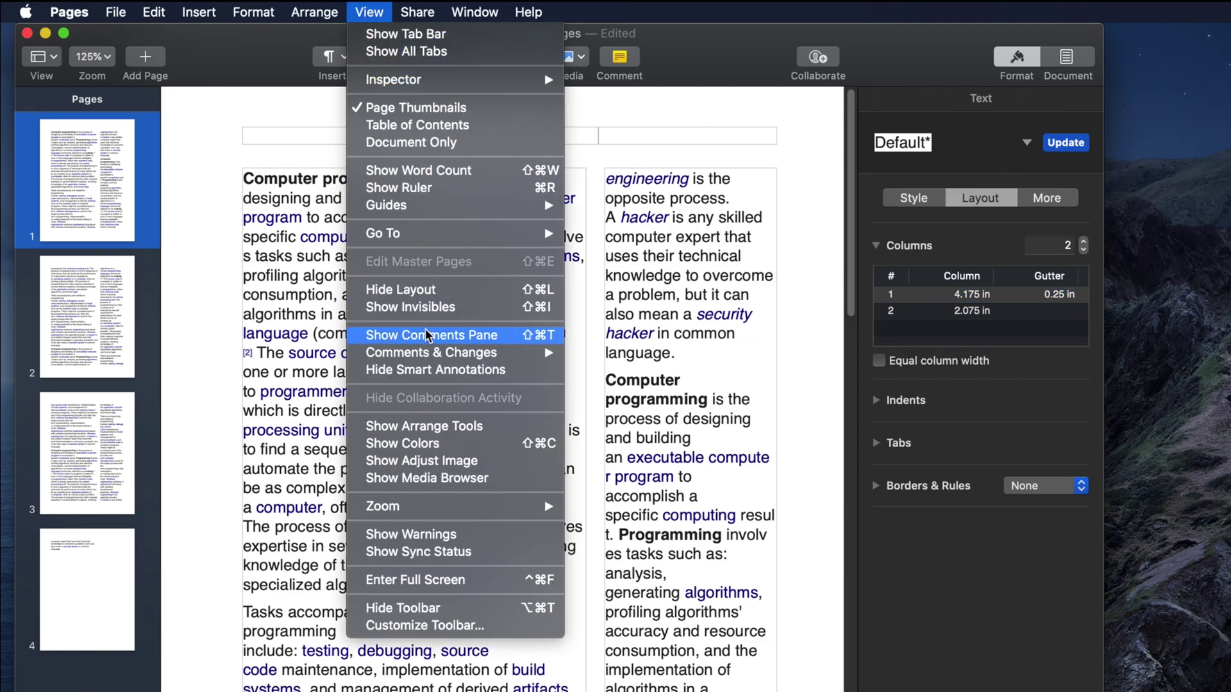
pyautogui.click(428, 291)
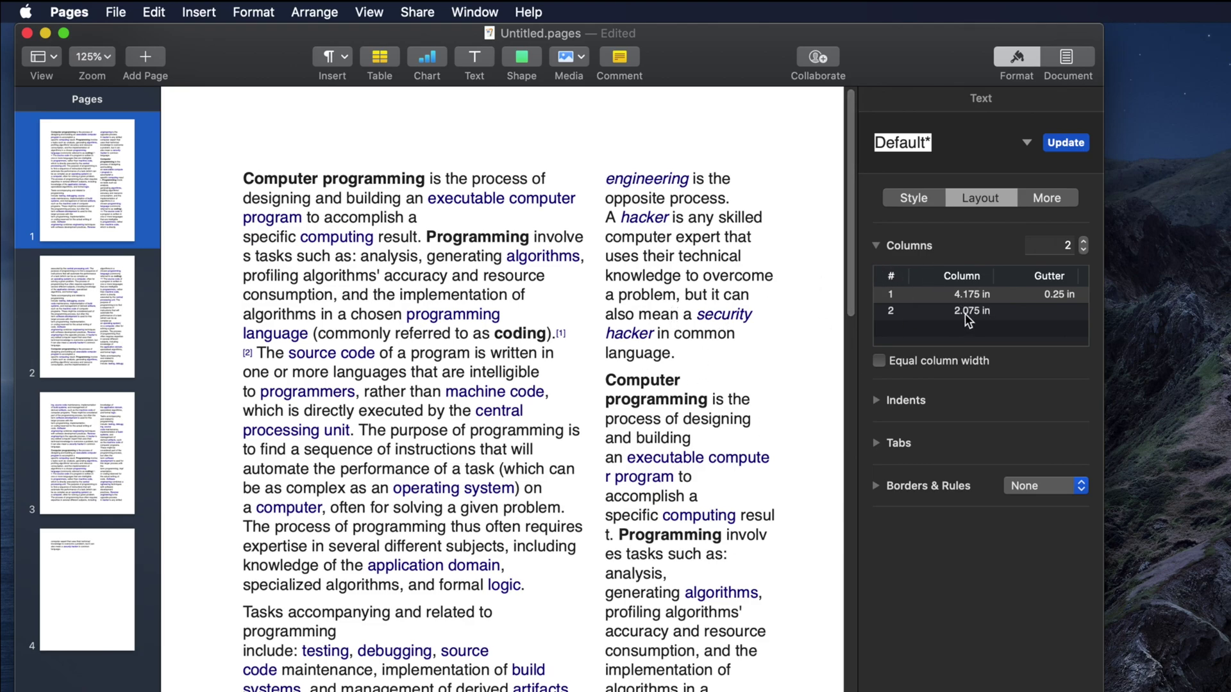
# Check Equal column width so both columns return to 3.0875 in with a 0.325 in gutter
pyautogui.moveTo(848, 277); pyautogui.dragTo(813, 239)
pyautogui.click(886, 364)
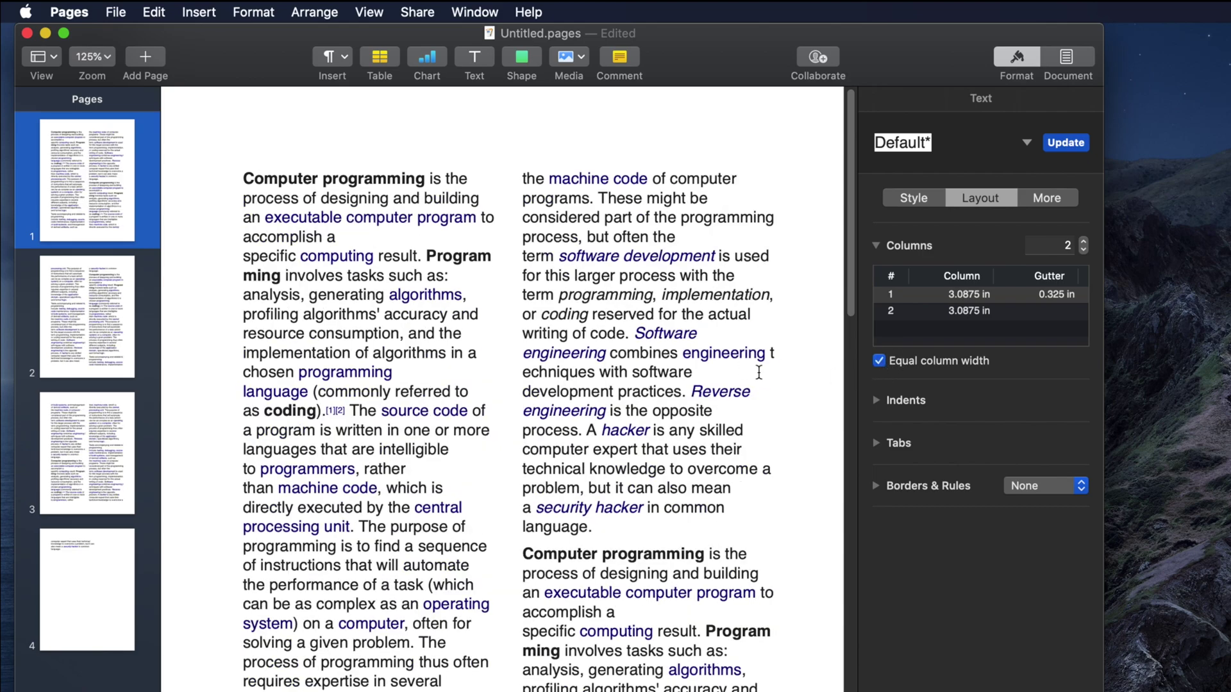